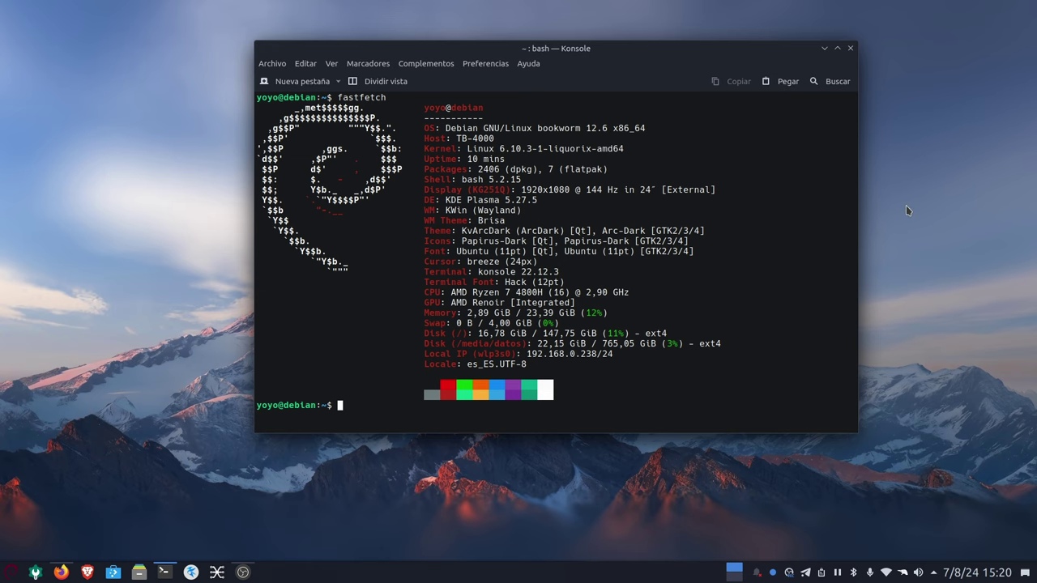
# - Minimise the terminal, switch to Firefox and load the Google home page in a new tab of an enlarged window
pyautogui.click(823, 48)
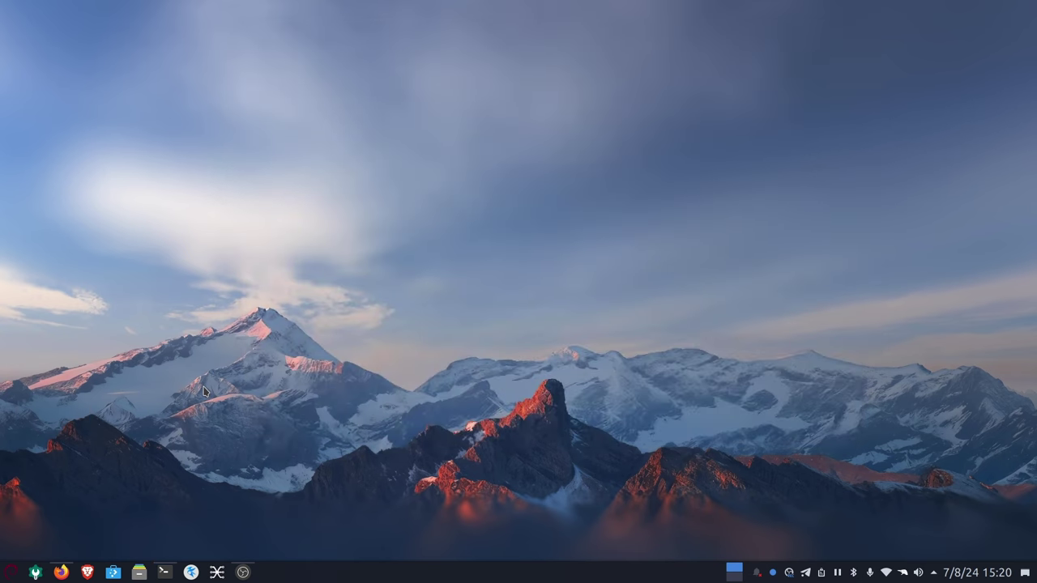
pyautogui.click(61, 572)
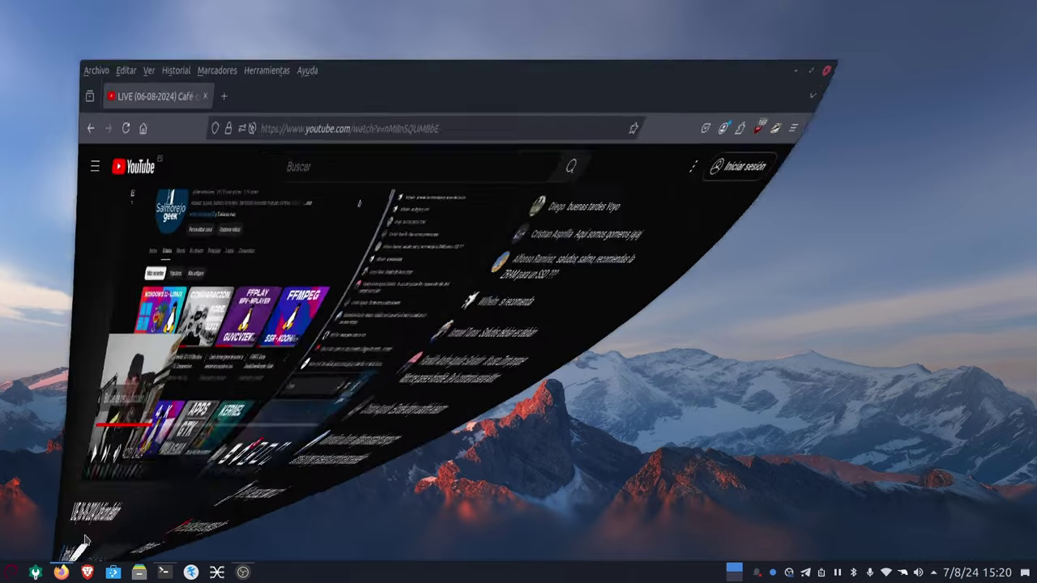
pyautogui.click(238, 53)
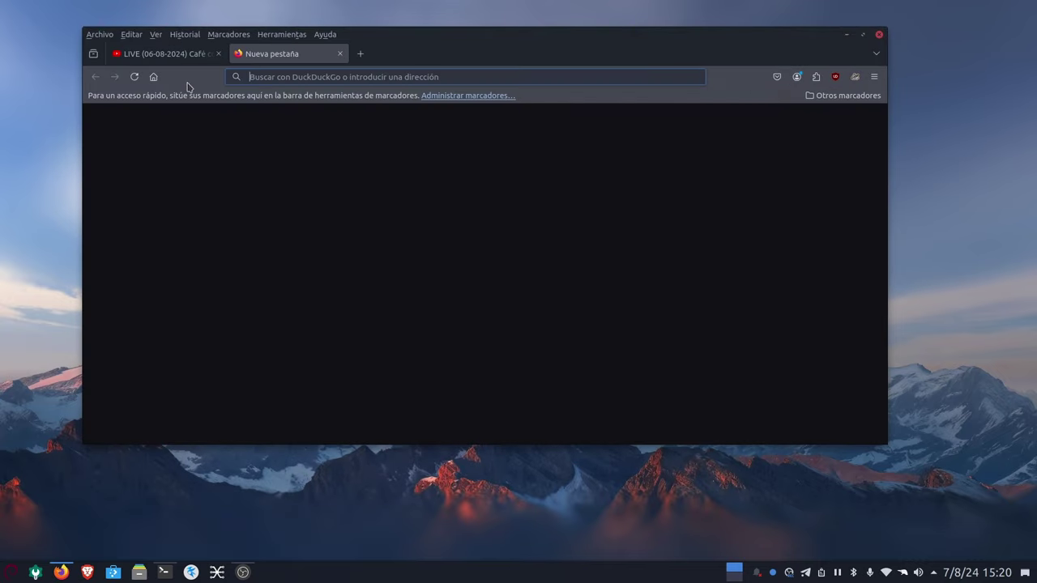
pyautogui.click(153, 77)
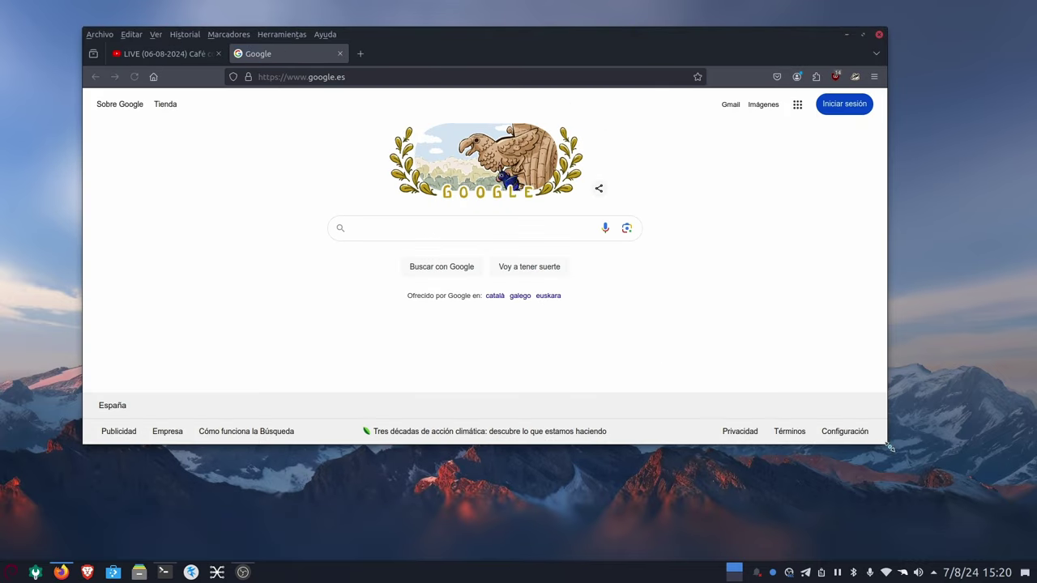
pyautogui.moveTo(890, 454); pyautogui.dragTo(894, 548)
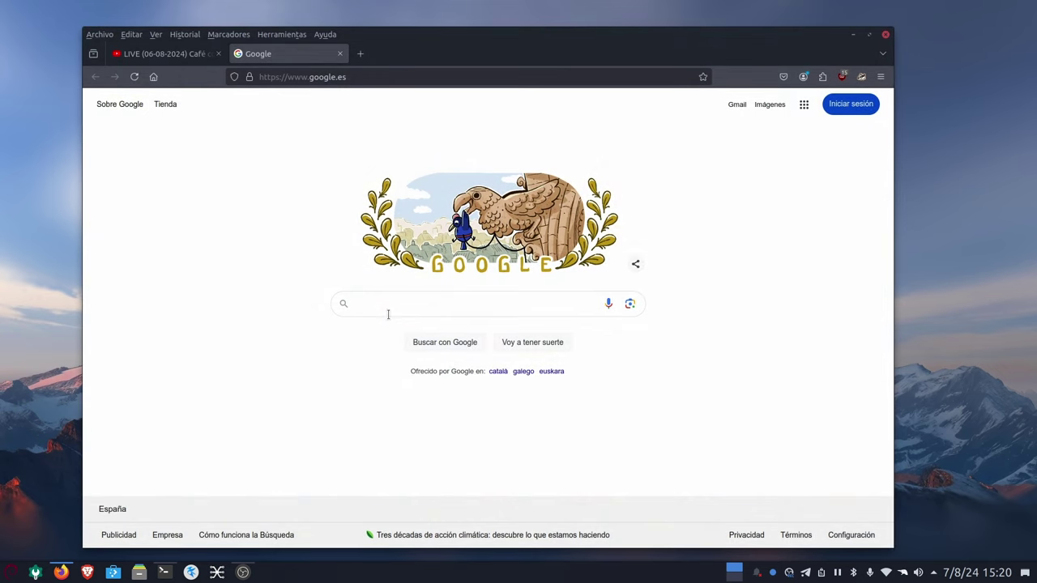
# - Search Google for "flatpak debian" and open Flatpak's Debian Quick Setup page
pyautogui.click(389, 307)
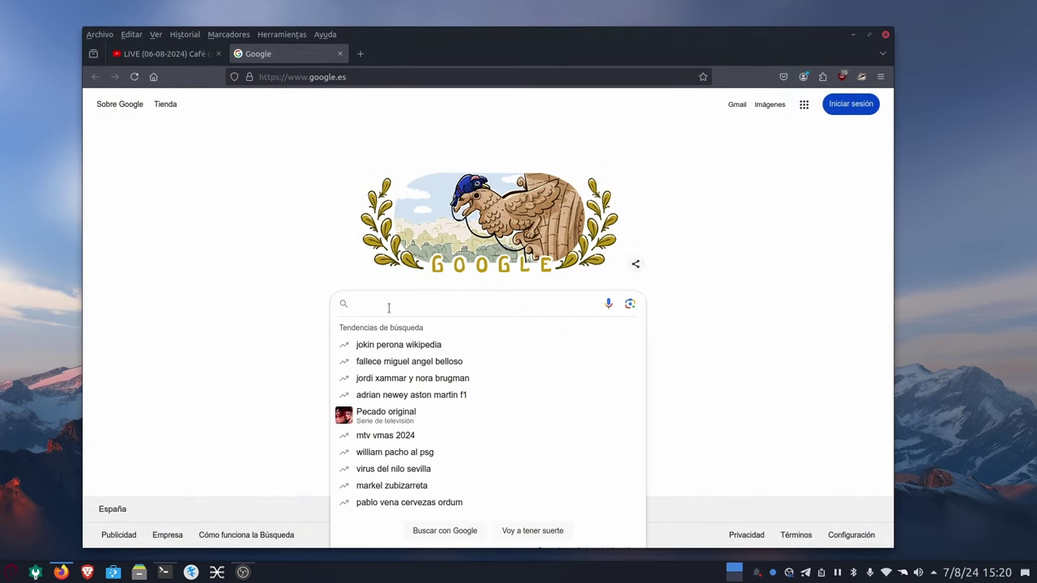
pyautogui.write('flatpak debian')
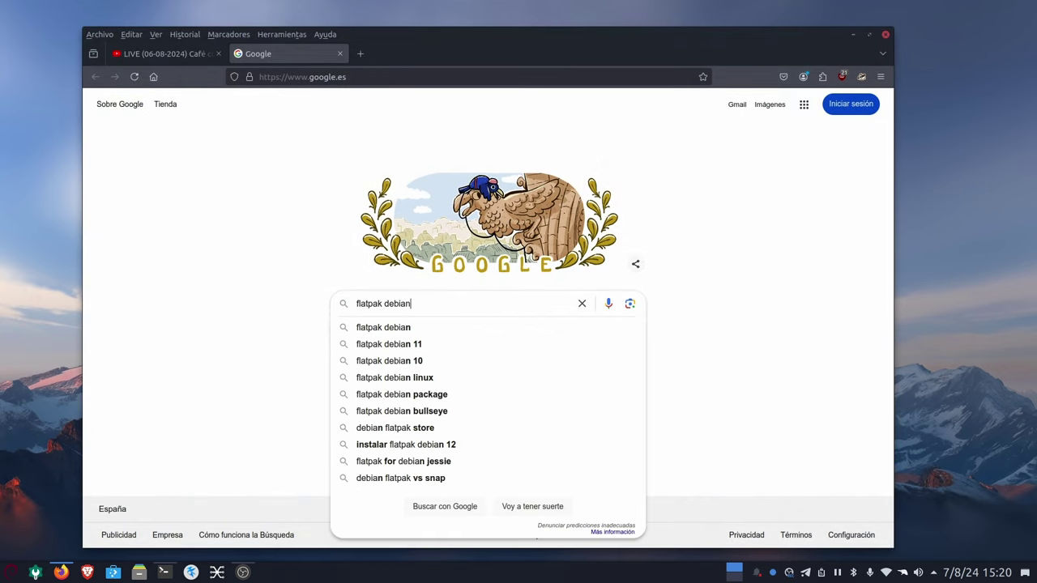
pyautogui.press('Return')
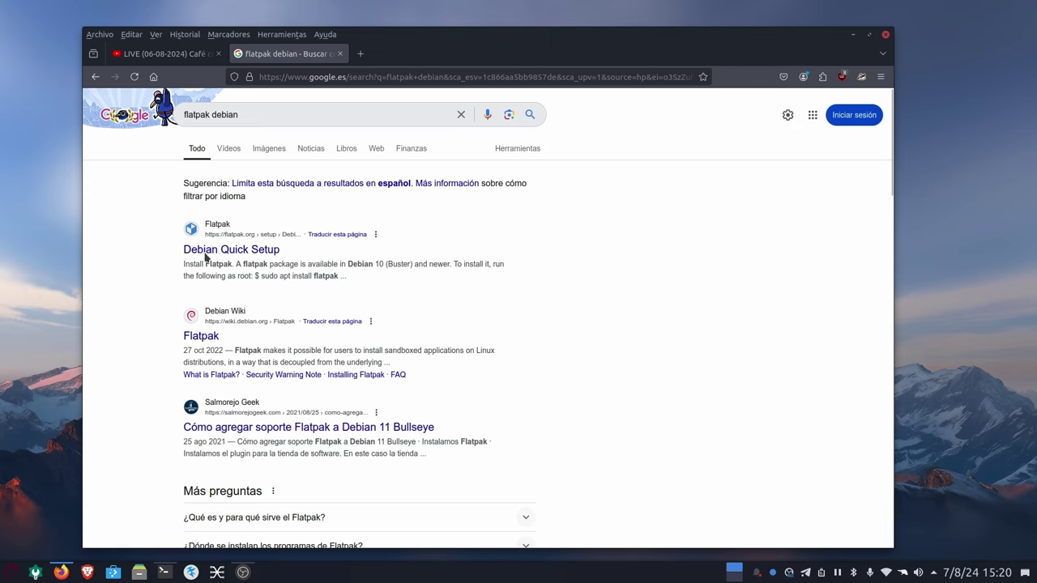
pyautogui.click(145, 276)
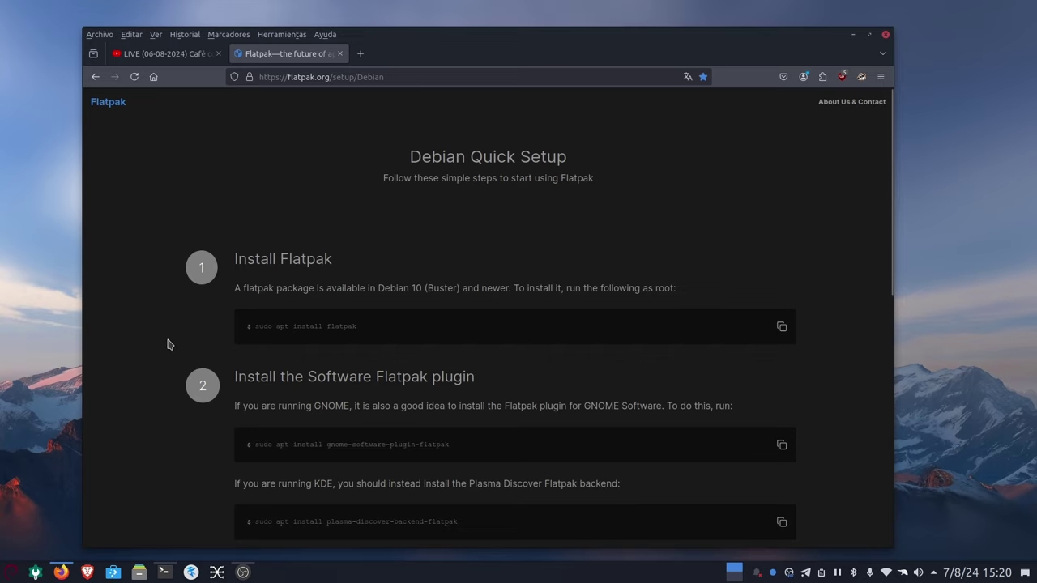
# - Examine the Debian setup commands for Flatpak, its GNOME and KDE store plugins and the Flathub repository, closing by minimising the browser
pyautogui.scroll(-4, 392, 353)
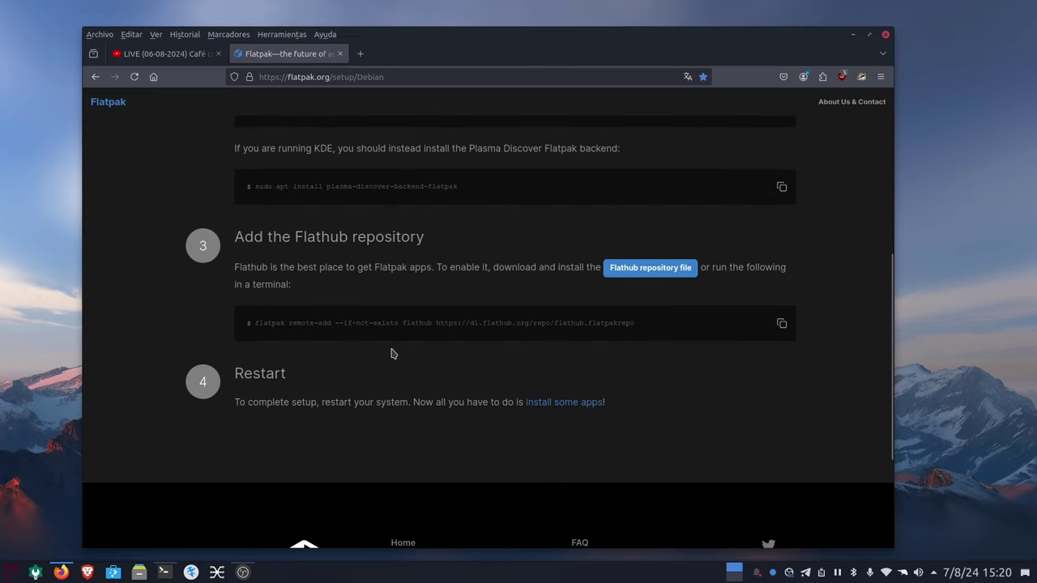
pyautogui.scroll(3, 391, 353)
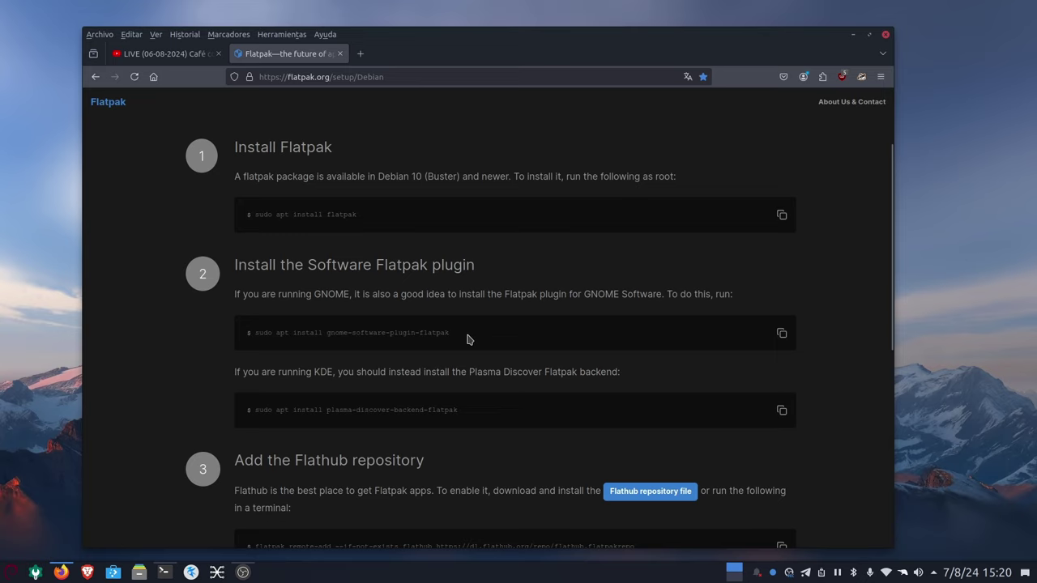
pyautogui.moveTo(468, 339); pyautogui.dragTo(266, 333)
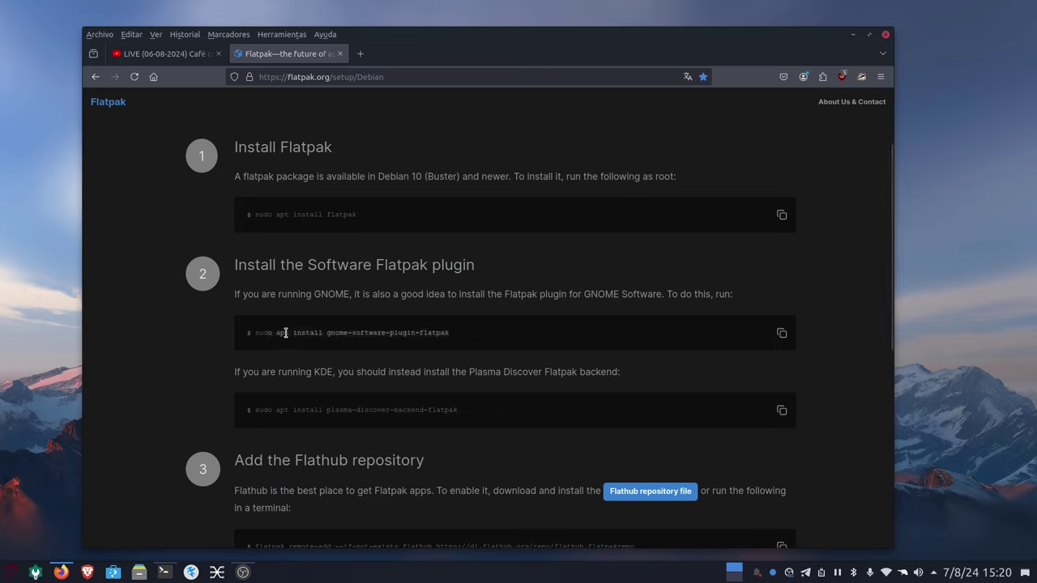
pyautogui.moveTo(477, 413); pyautogui.dragTo(293, 410)
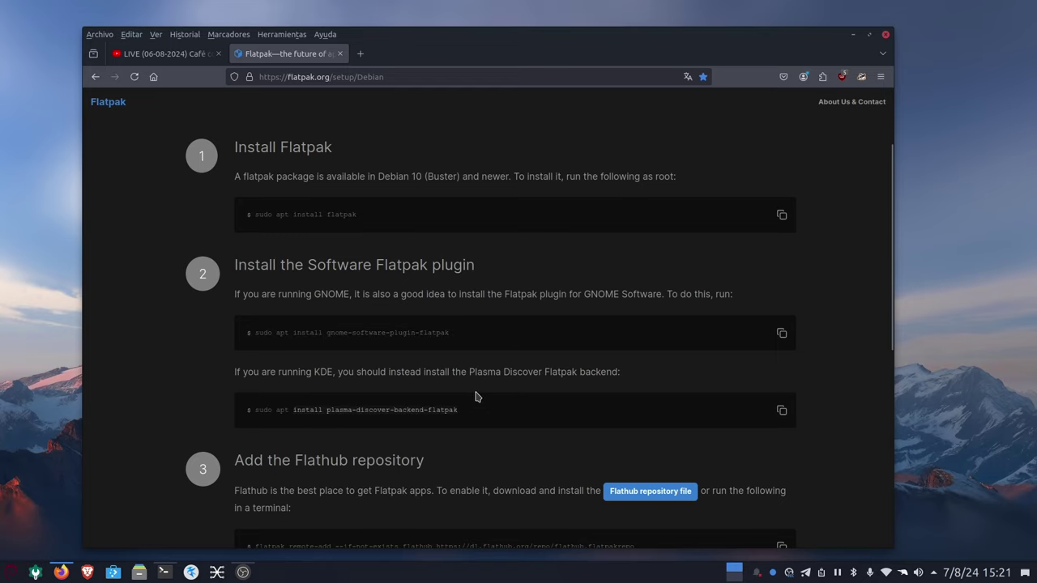
pyautogui.scroll(-2, 484, 371)
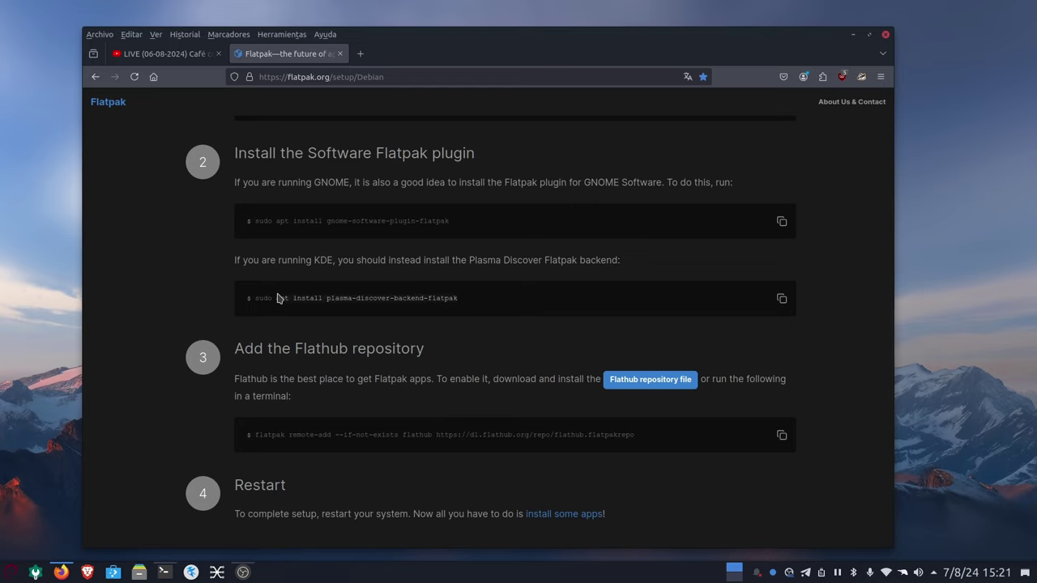
pyautogui.scroll(4, 302, 348)
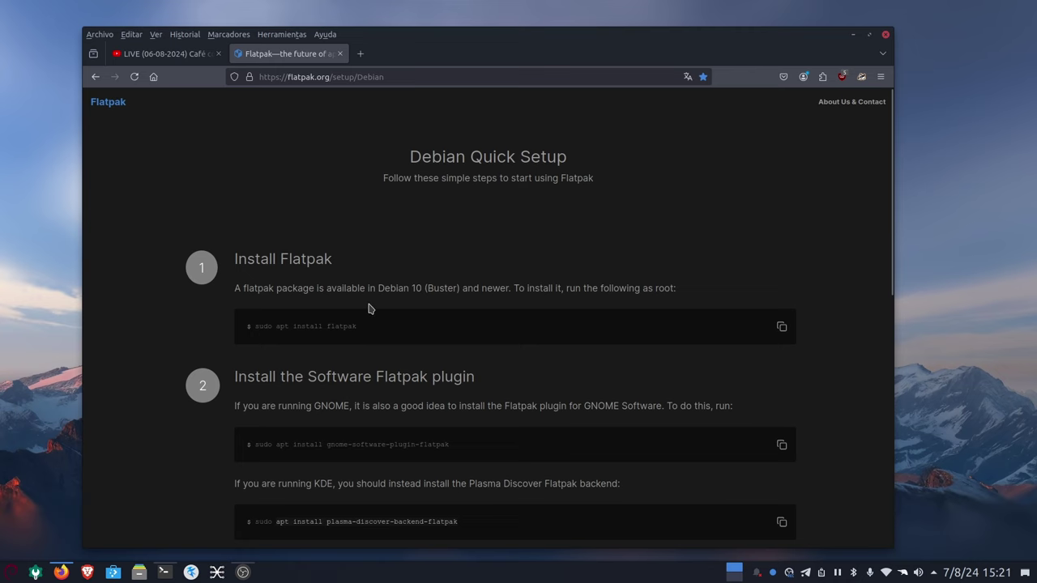
pyautogui.scroll(-8, 369, 308)
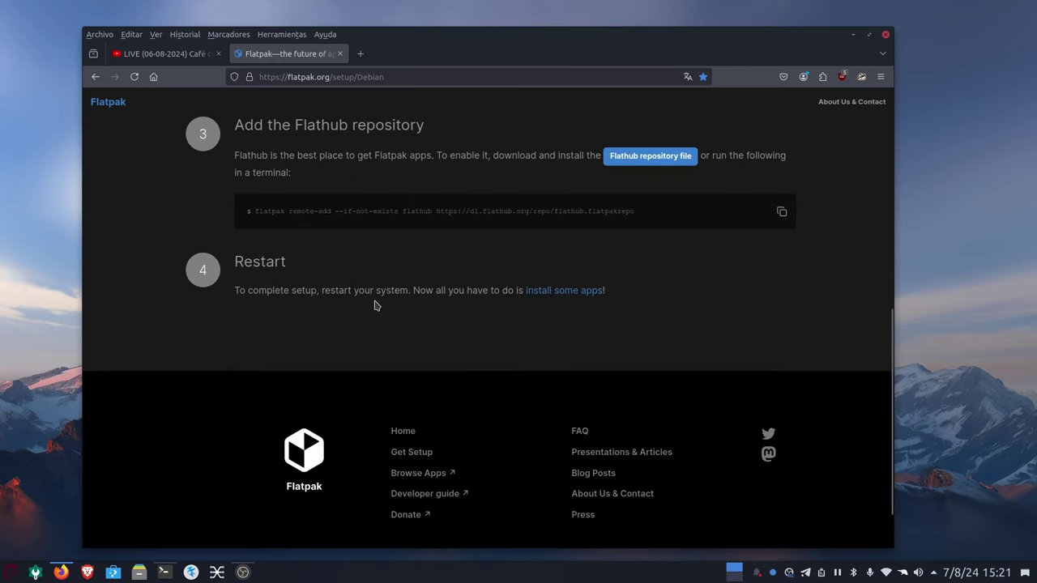
pyautogui.scroll(2, 375, 305)
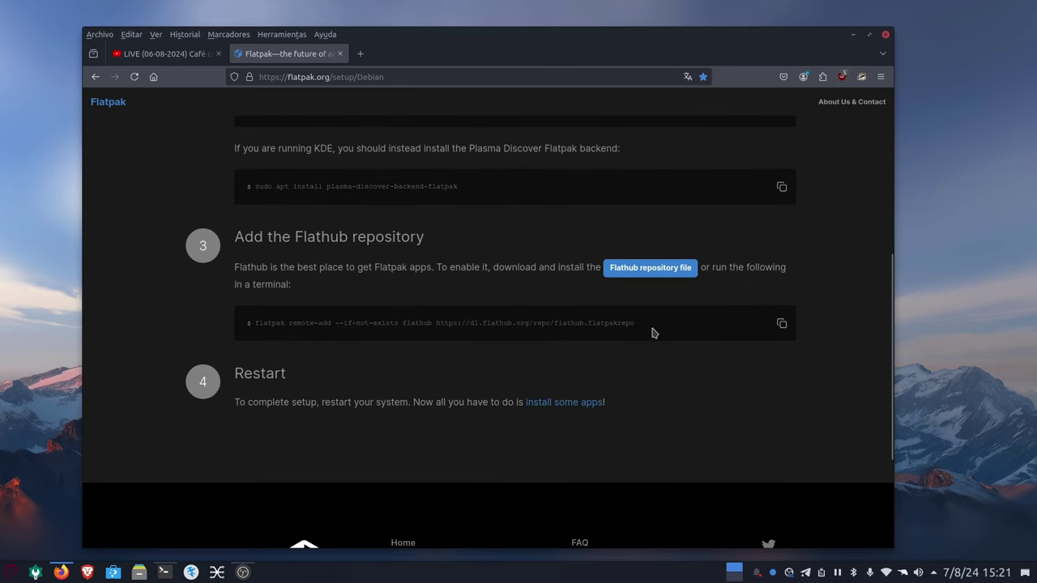
pyautogui.moveTo(655, 333); pyautogui.dragTo(255, 321)
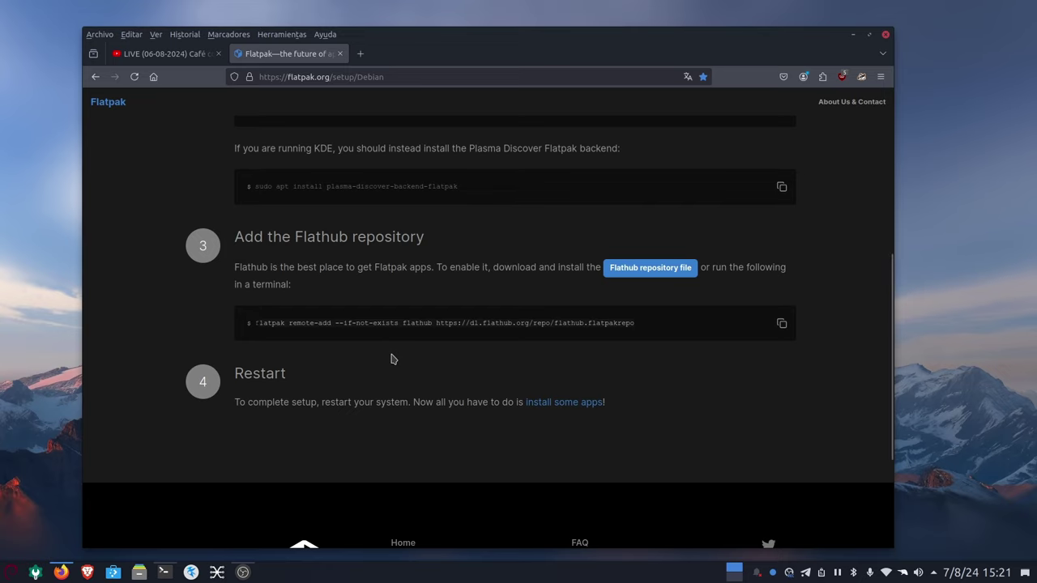
pyautogui.scroll(4, 397, 357)
pyautogui.scroll(-6, 397, 357)
pyautogui.scroll(8, 410, 345)
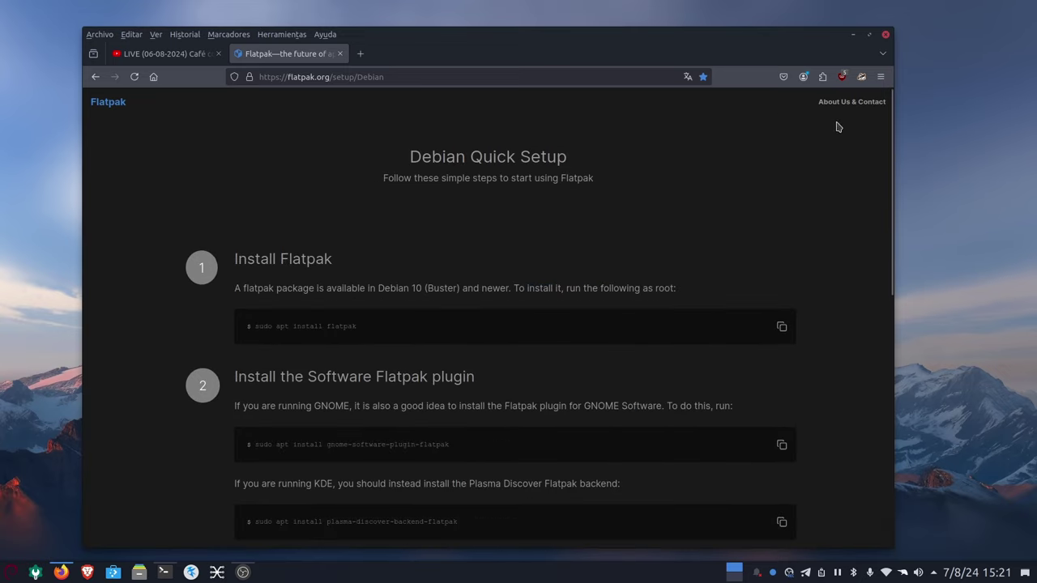
pyautogui.click(853, 35)
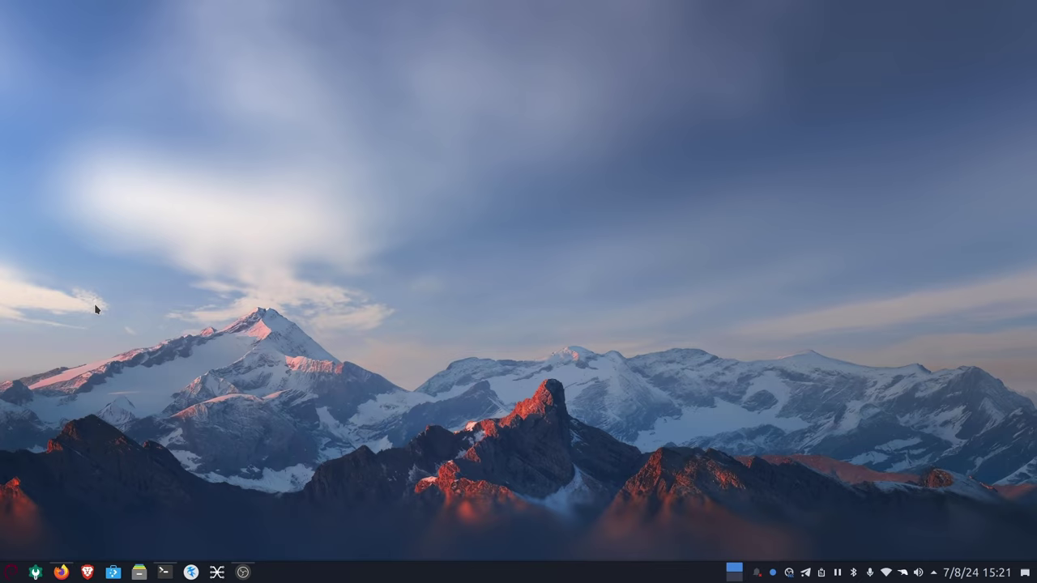
# - Open Discover in a wider, repositioned window and search for amberol
pyautogui.click(111, 574)
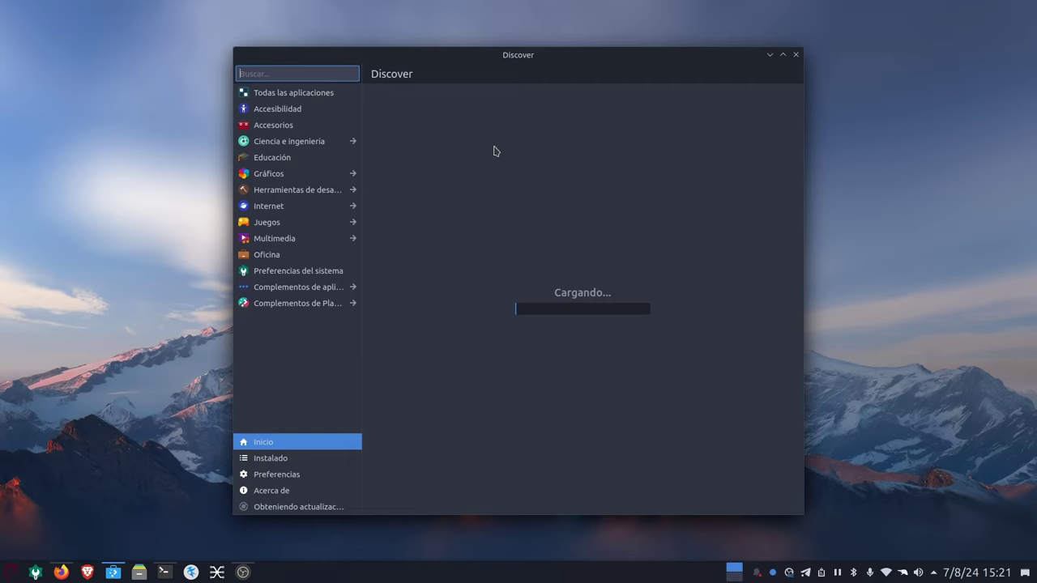
pyautogui.moveTo(566, 61); pyautogui.dragTo(456, 53)
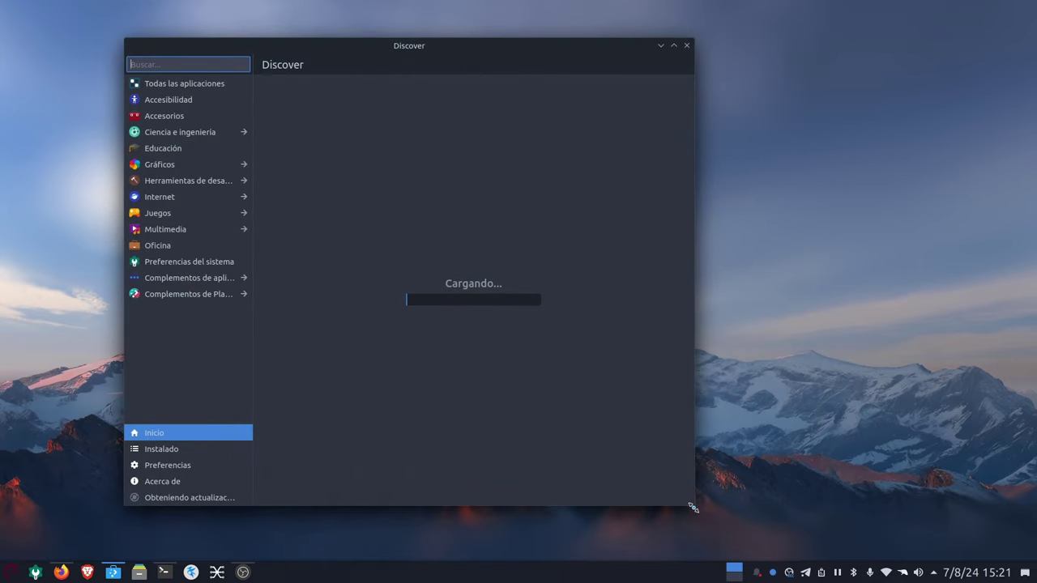
pyautogui.moveTo(704, 507); pyautogui.dragTo(841, 516)
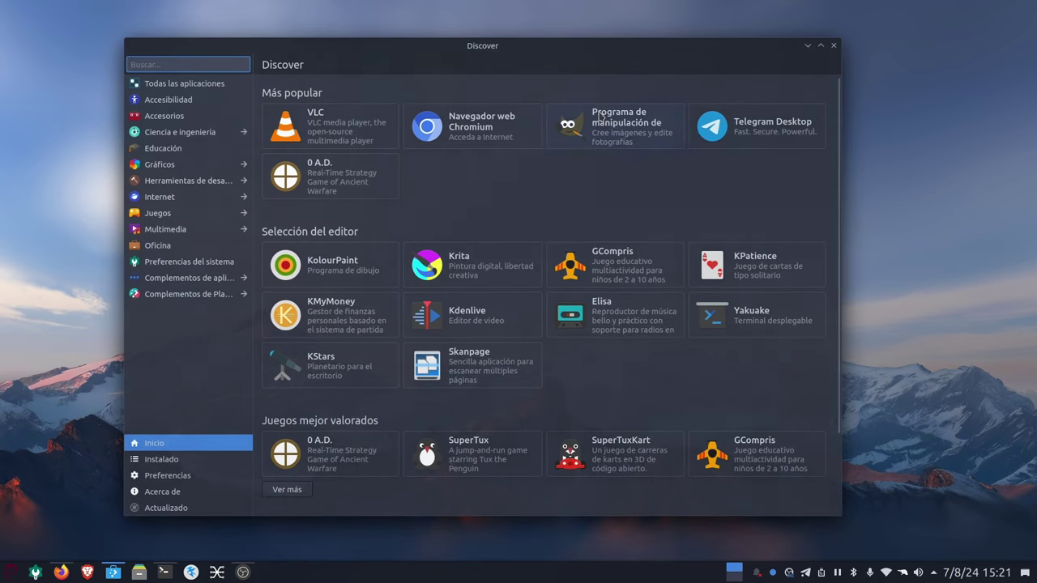
pyautogui.moveTo(500, 55); pyautogui.dragTo(576, 34)
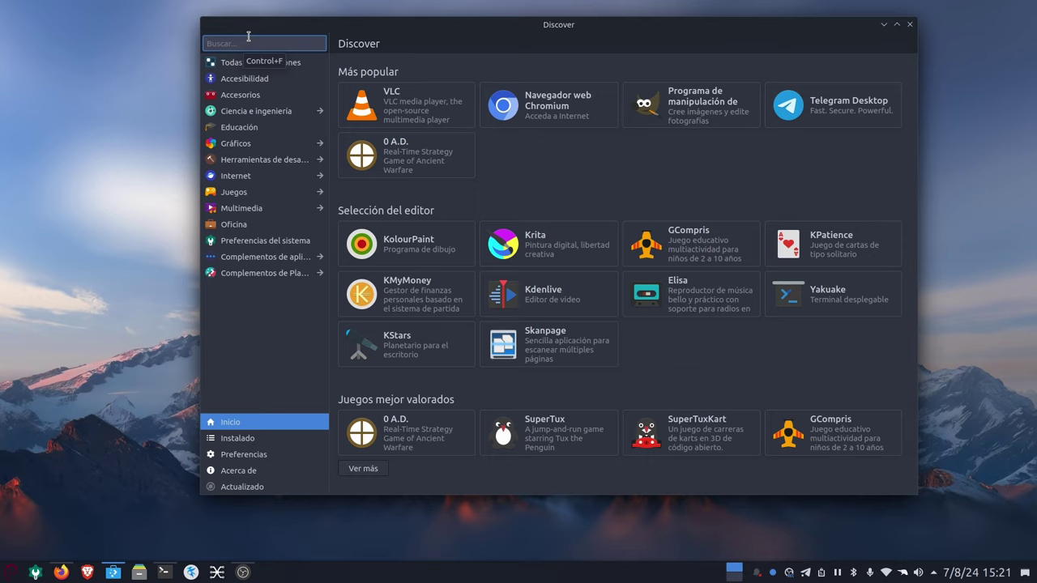
pyautogui.write('amberol')
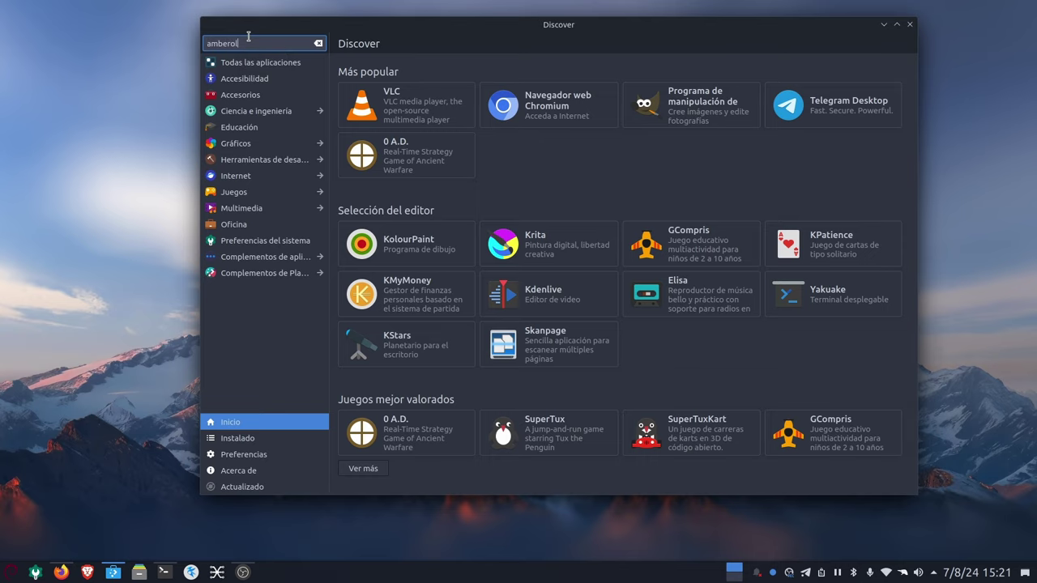
pyautogui.press('Return')
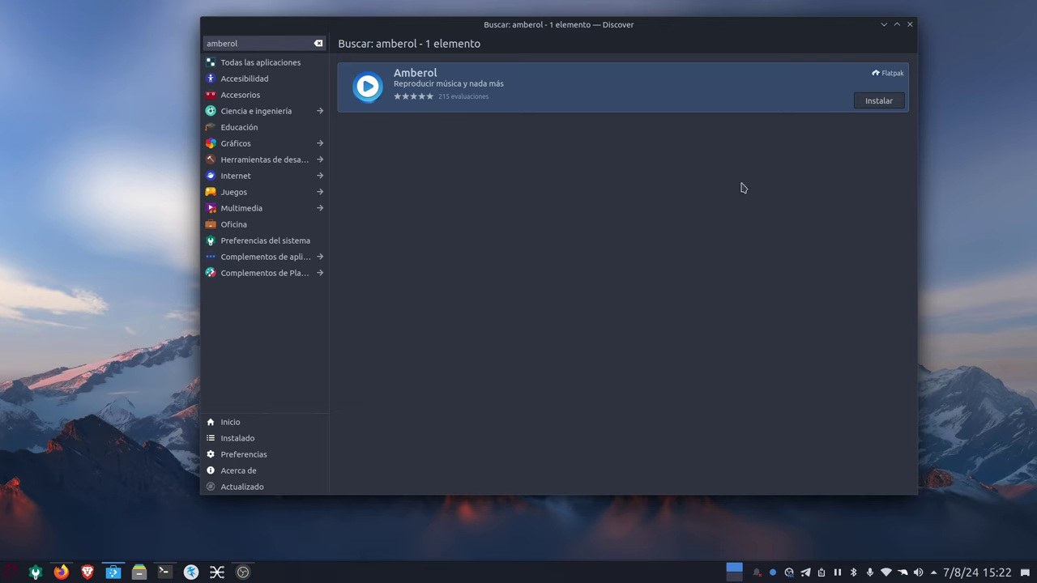
# - Try to install the Amberol Flatpak without entering the root password, cancel the authentication and close Discover
pyautogui.click(879, 104)
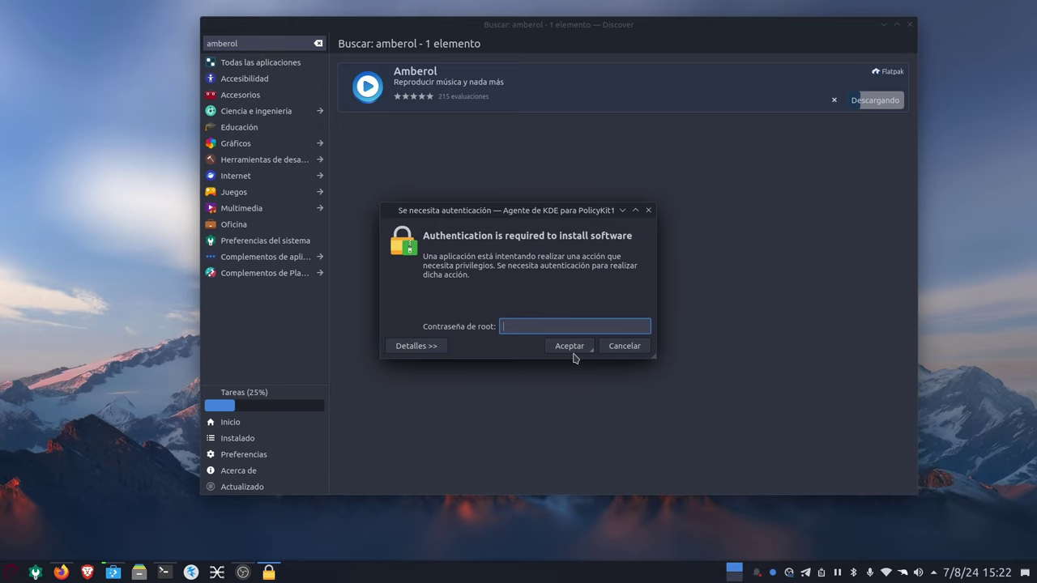
pyautogui.click(571, 346)
pyautogui.click(624, 345)
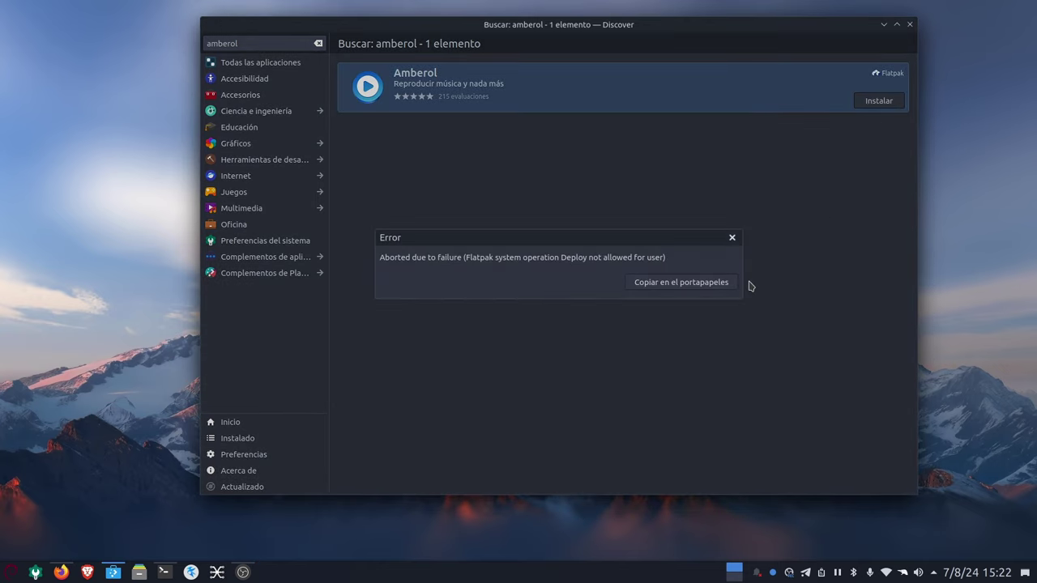
pyautogui.click(732, 237)
pyautogui.click(909, 25)
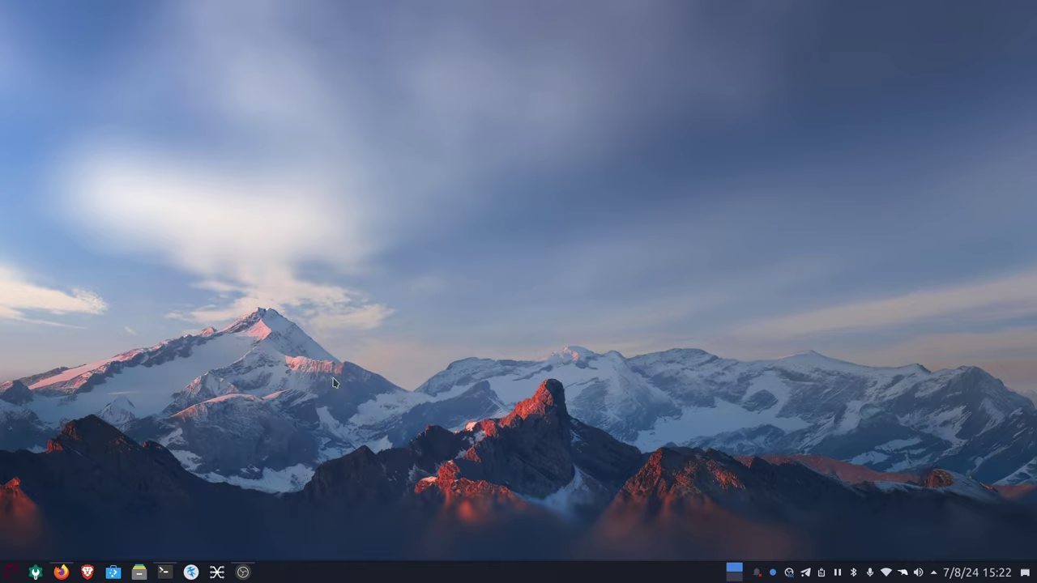
# - Switch to Firefox and examine the viewer comment about the root password request under the "Café con Debian" YouTube livestream
pyautogui.click(61, 572)
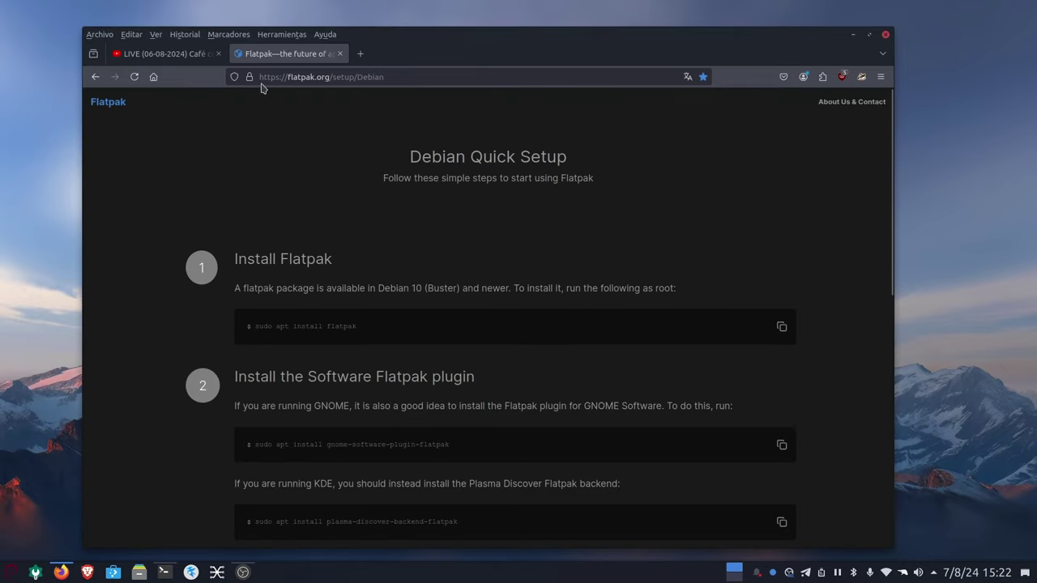
pyautogui.click(162, 55)
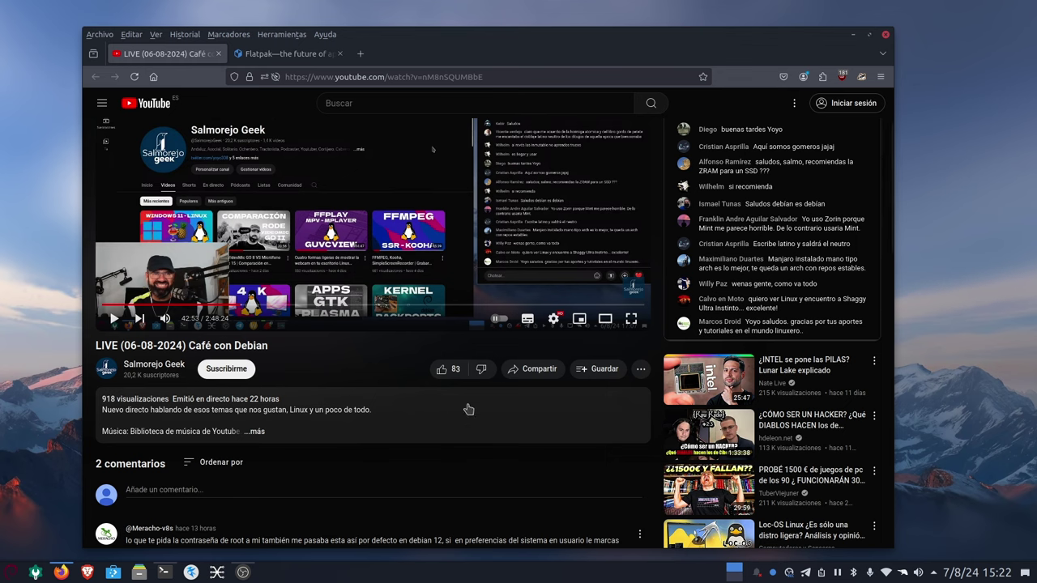
pyautogui.scroll(-3, 407, 405)
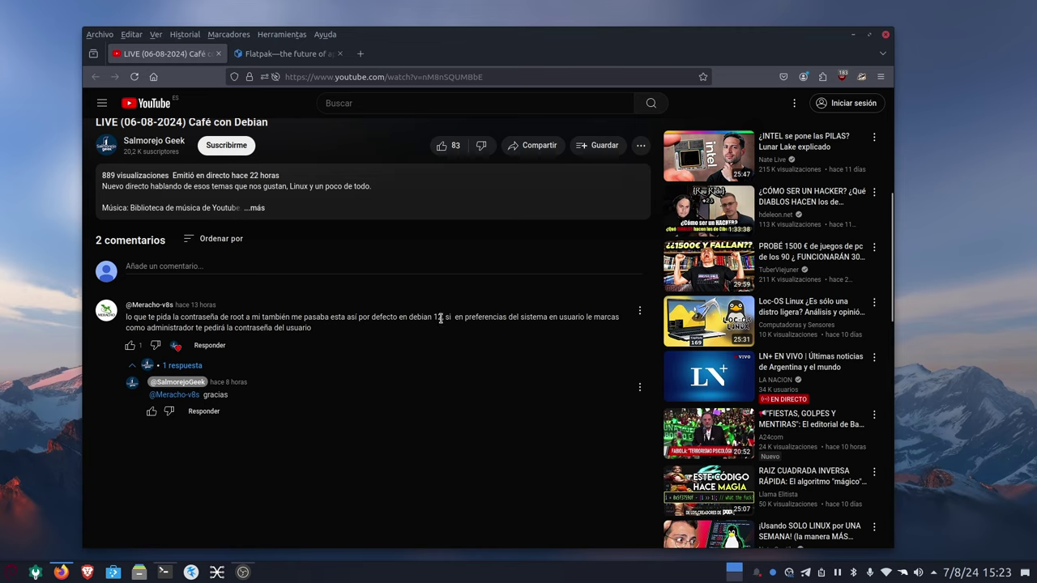
pyautogui.moveTo(441, 318); pyautogui.dragTo(125, 317)
pyautogui.click(393, 332)
pyautogui.moveTo(315, 329); pyautogui.dragTo(119, 328)
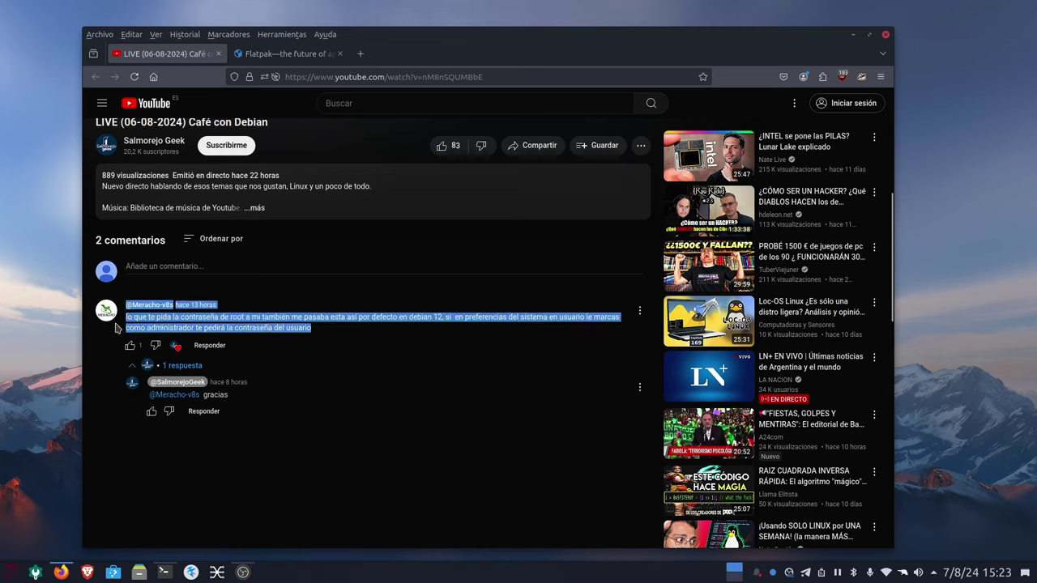
pyautogui.click(409, 344)
pyautogui.click(853, 34)
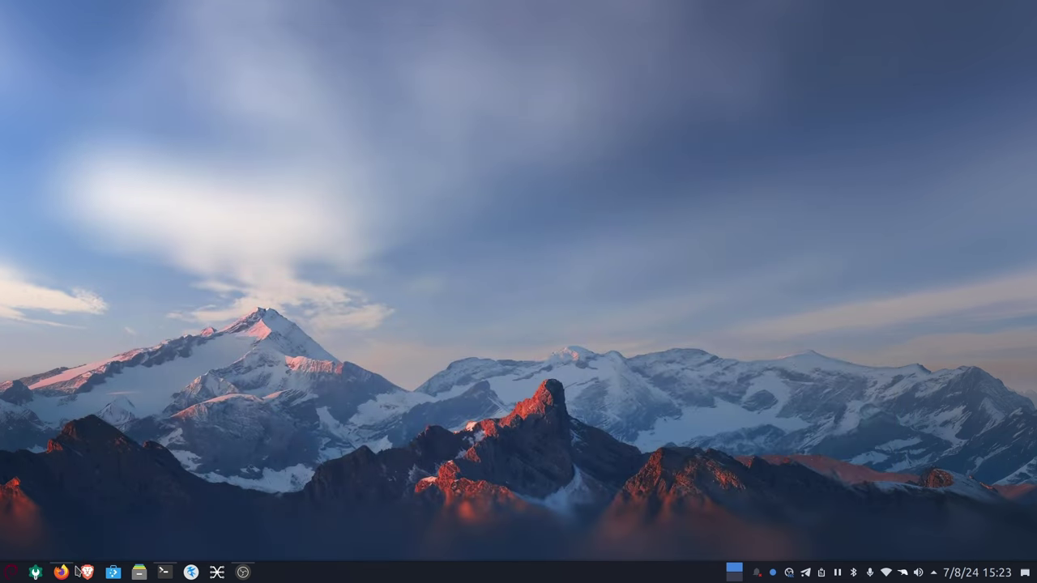
# - Open the system settings, move the window toward the middle of the desktop and show the Usuarios page
pyautogui.click(32, 573)
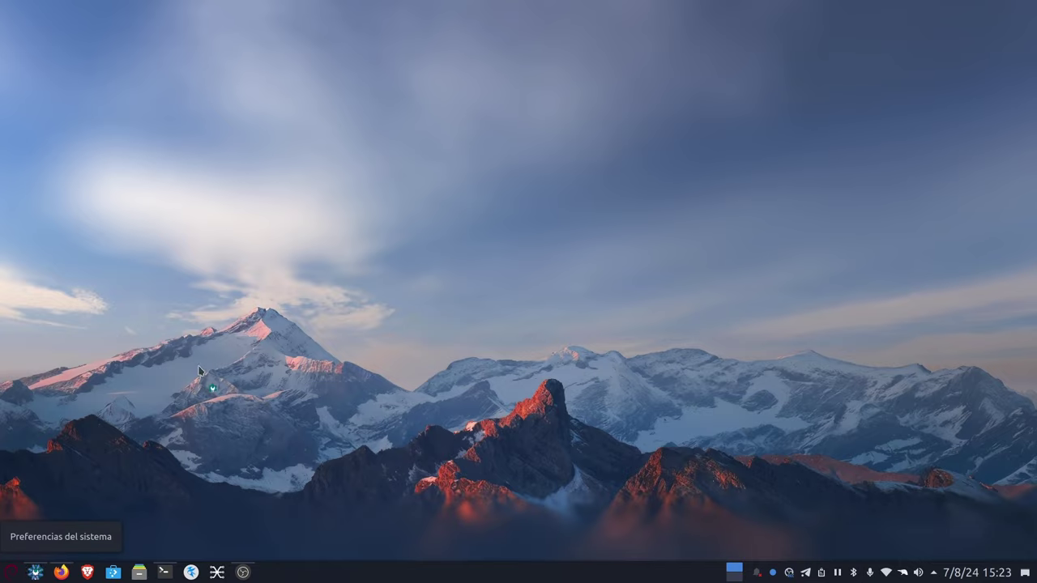
pyautogui.click(1016, 8)
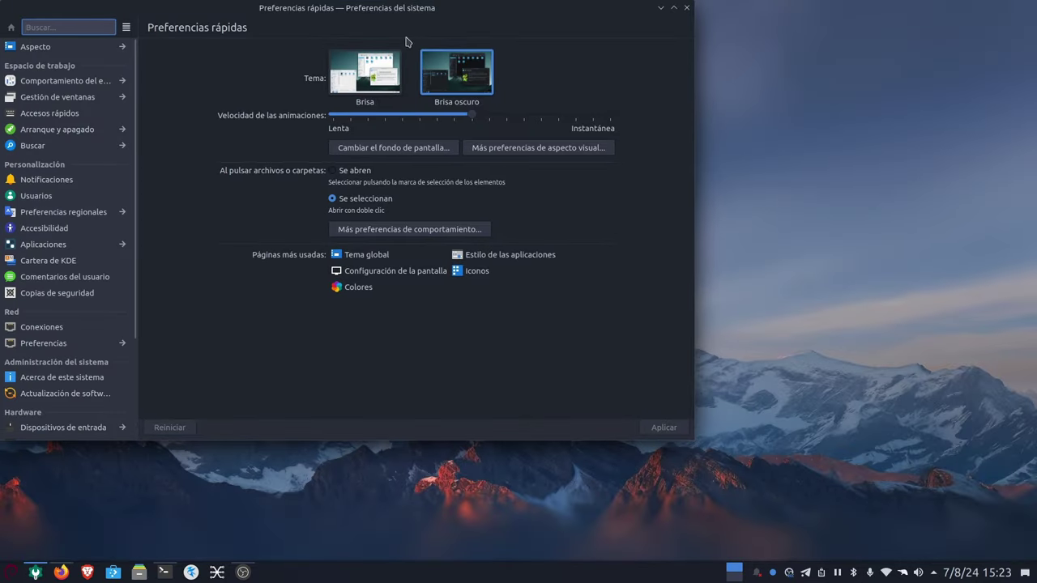
pyautogui.moveTo(373, 11); pyautogui.dragTo(554, 46)
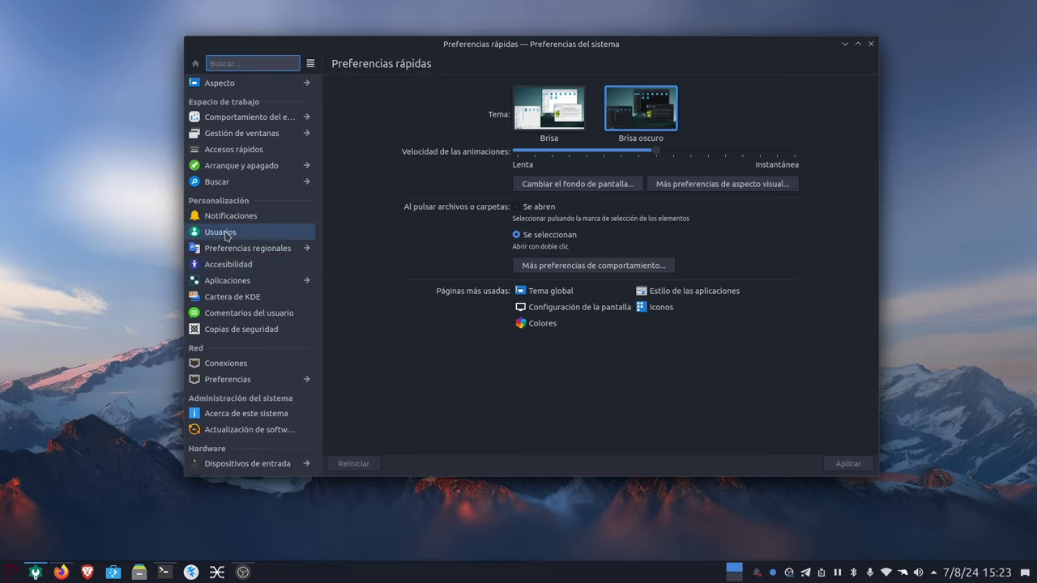
pyautogui.scroll(-3, 238, 188)
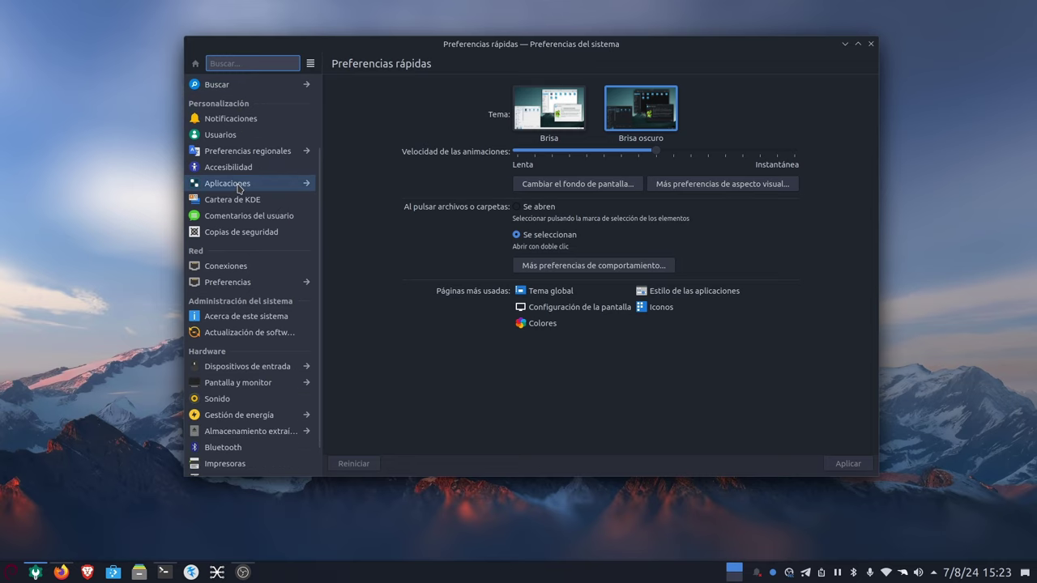
pyautogui.click(222, 135)
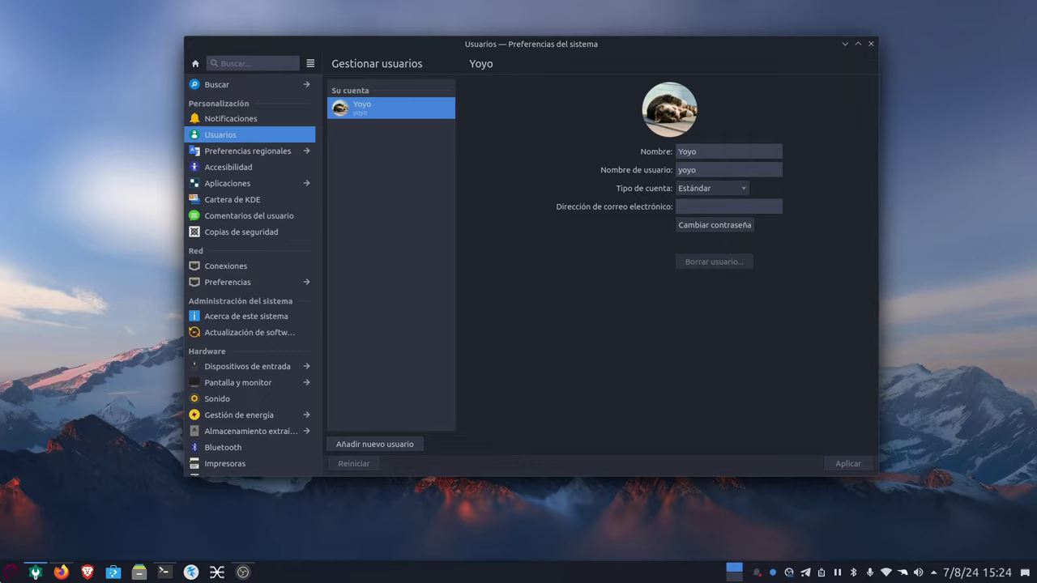
# - Recheck the viewer comment in Firefox, return to the user settings and apply the account type Administrador
pyautogui.click(61, 571)
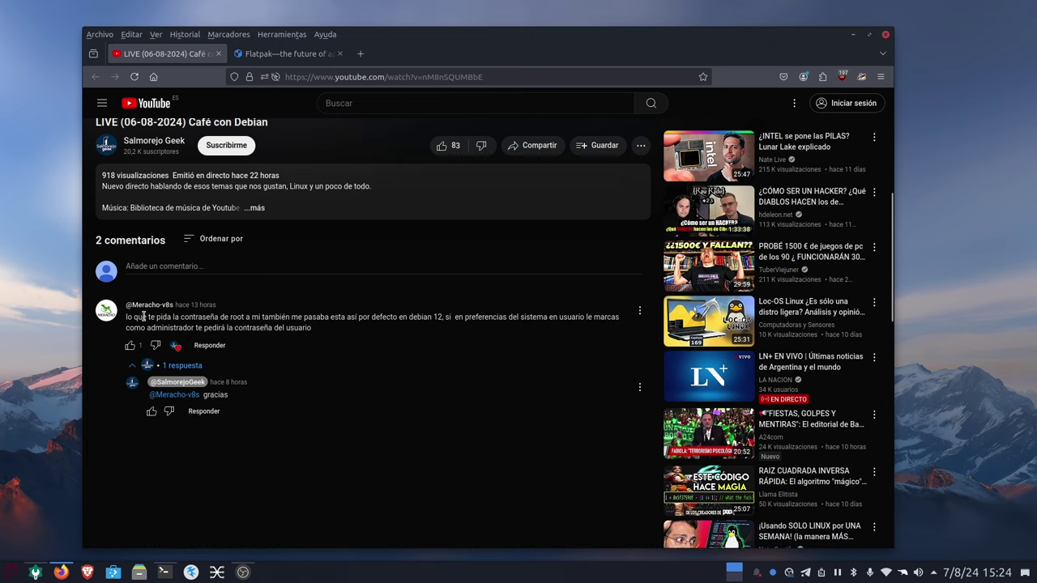
pyautogui.click(852, 34)
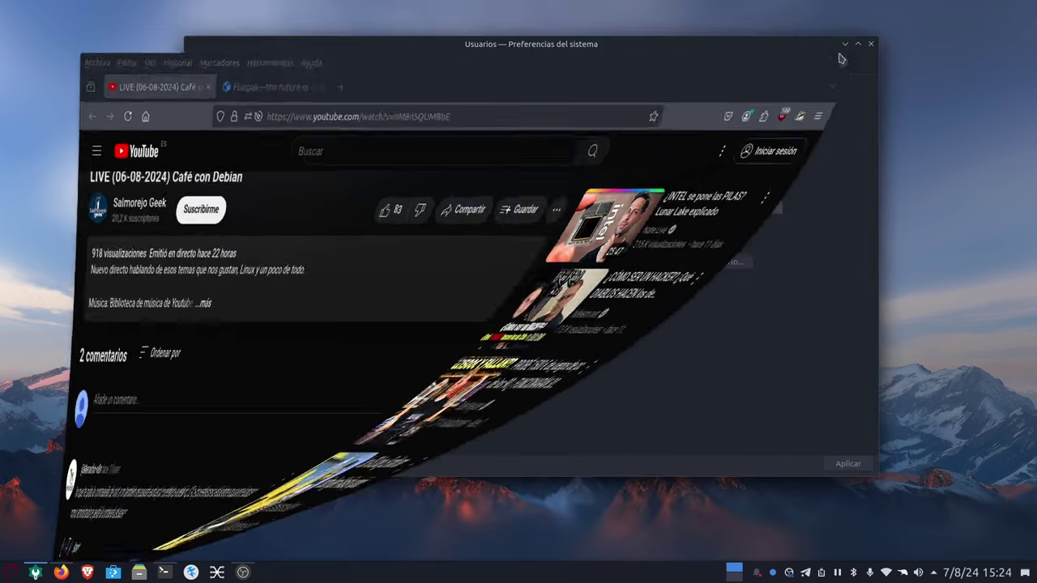
pyautogui.click(745, 189)
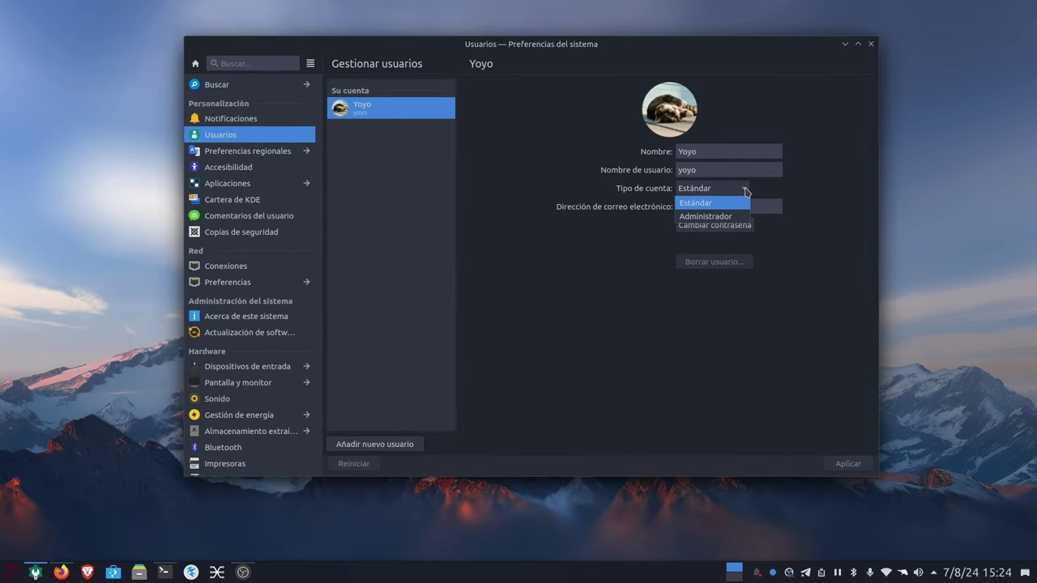
pyautogui.click(694, 217)
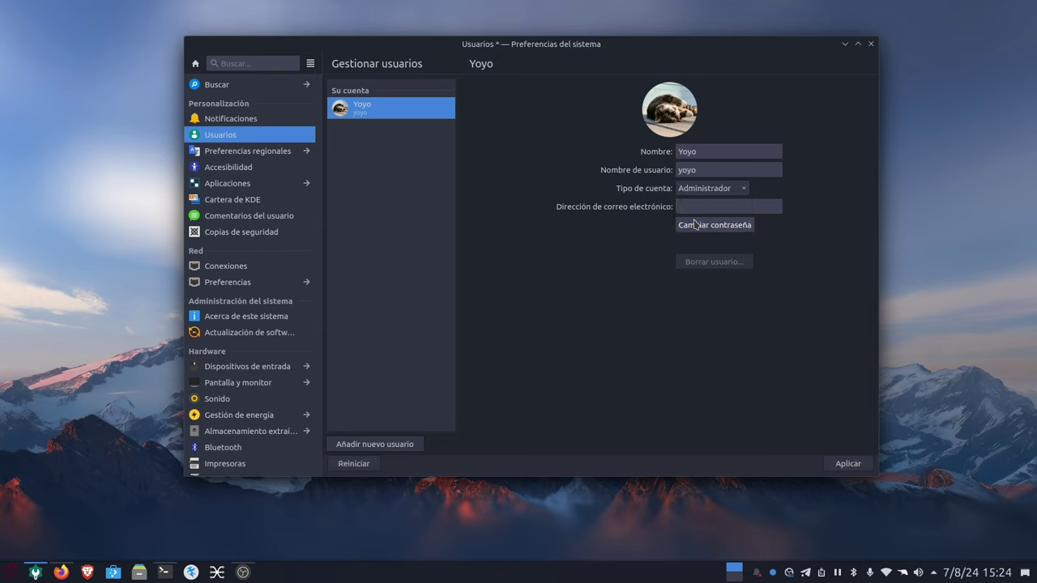
pyautogui.click(838, 465)
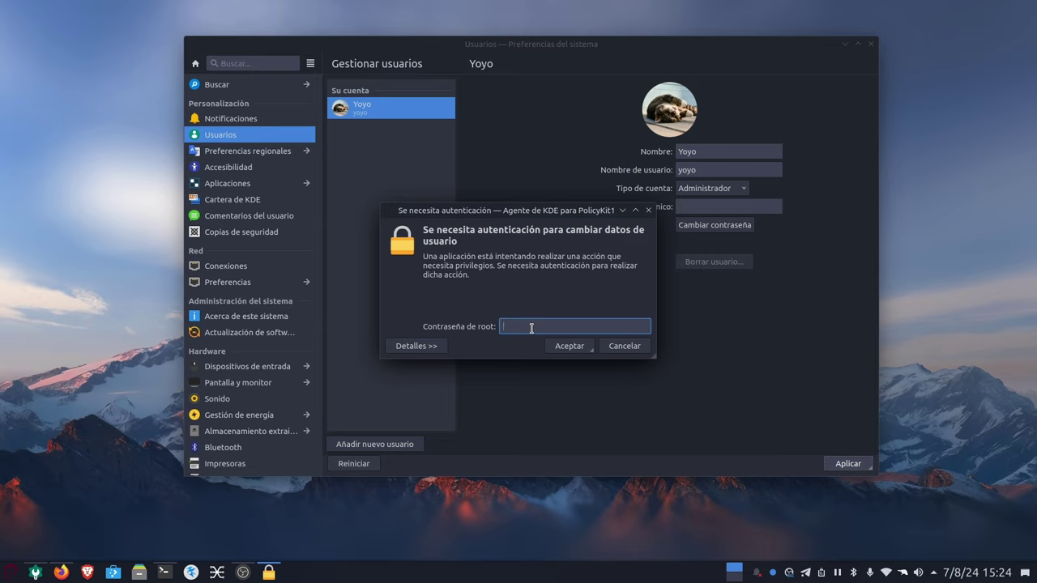
# - Authorise the account type change by entering the root password, clearing the first entry, and close the system settings
pyautogui.write('••••••••')
pyautogui.press('BackSpace')
pyautogui.press('BackSpace')
pyautogui.press('BackSpace')
pyautogui.press('BackSpace')
pyautogui.press('BackSpace')
pyautogui.press('BackSpace')
pyautogui.press('BackSpace')
pyautogui.press('BackSpace')
pyautogui.write('•••••••')
pyautogui.press('Return')
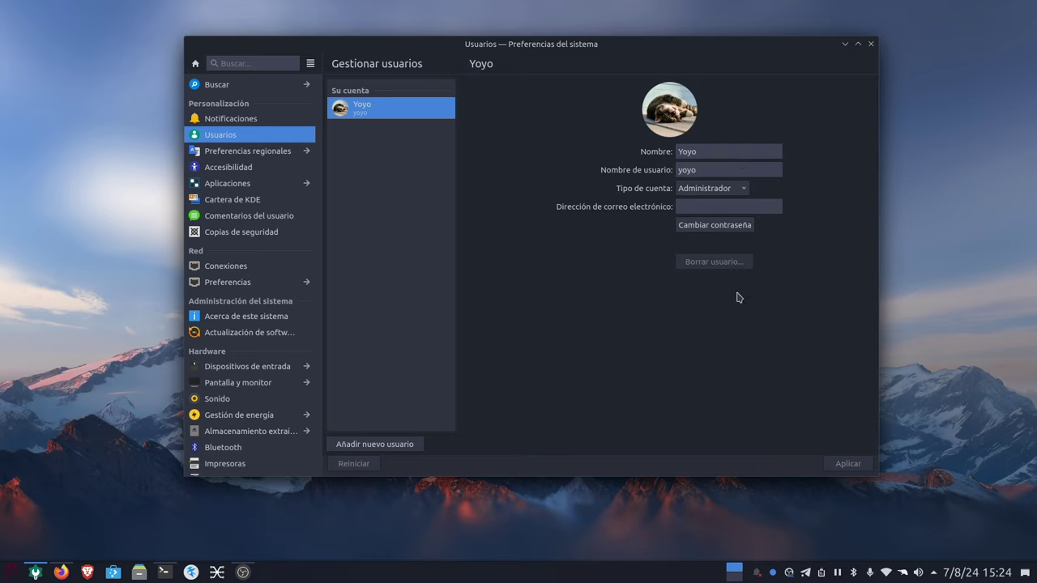
pyautogui.click(871, 45)
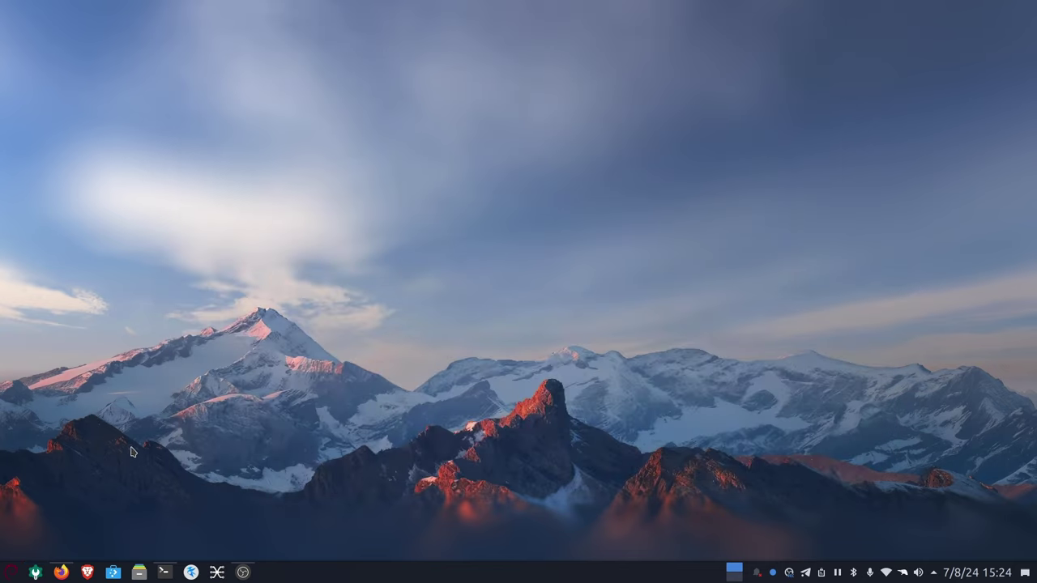
# - Open Discover, reposition its window, search for amberol and start installing the Amberol Flatpak
pyautogui.moveTo(113, 572); pyautogui.dragTo(261, 273)
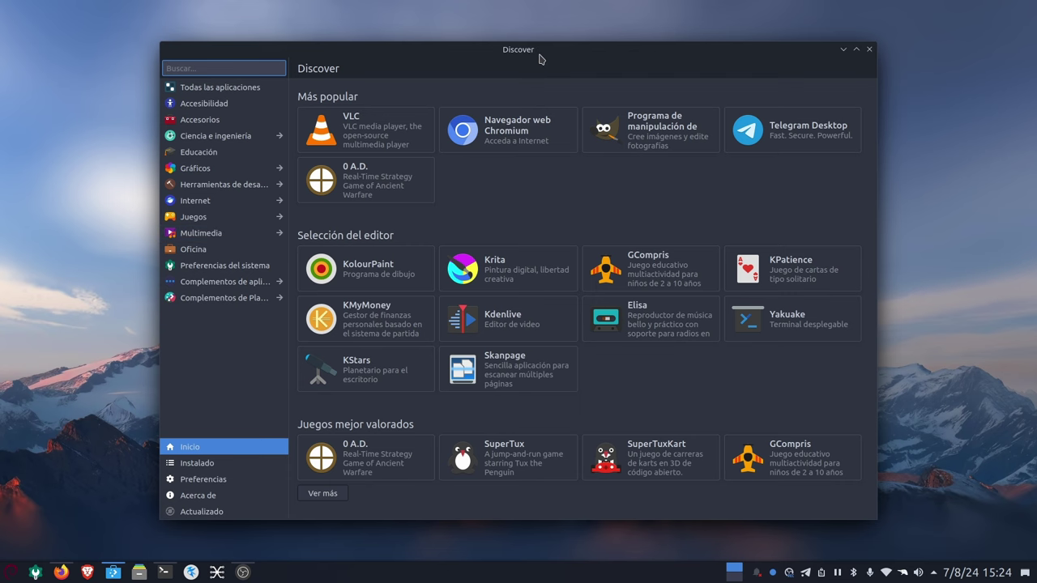
pyautogui.moveTo(539, 54); pyautogui.dragTo(512, 37)
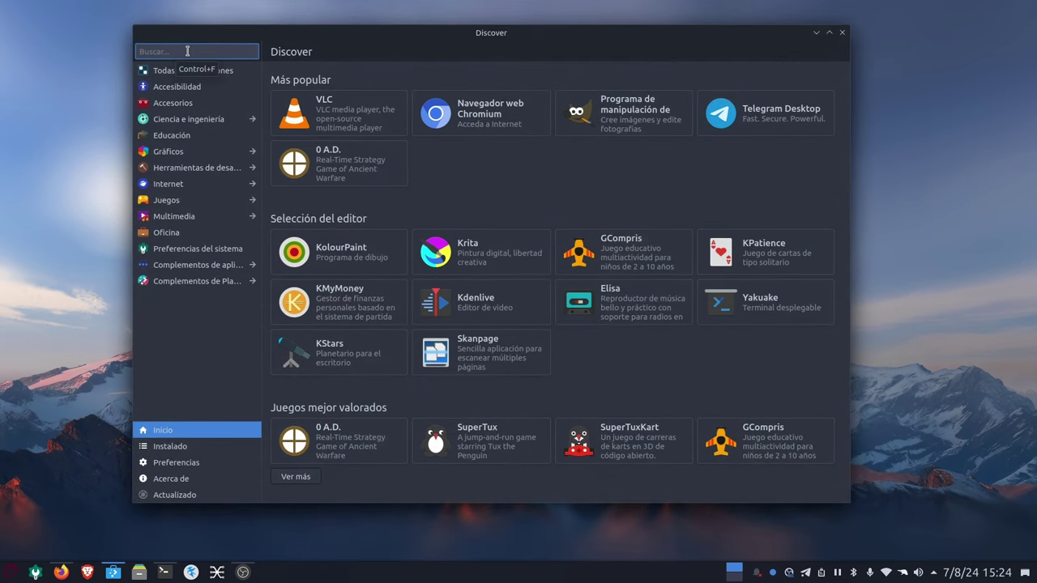
pyautogui.write('amberol')
pyautogui.press('Return')
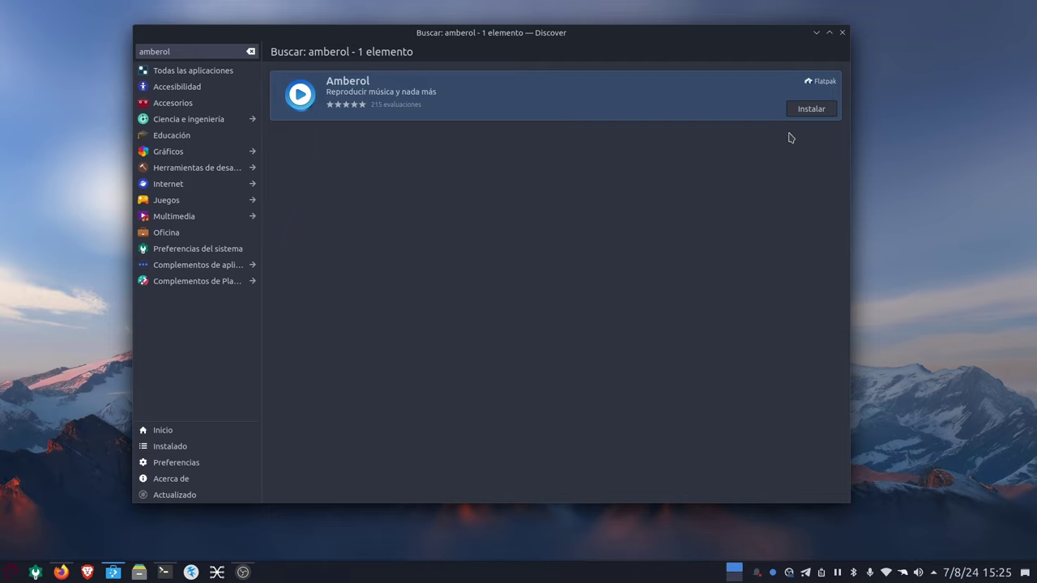
pyautogui.click(813, 110)
pyautogui.click(811, 110)
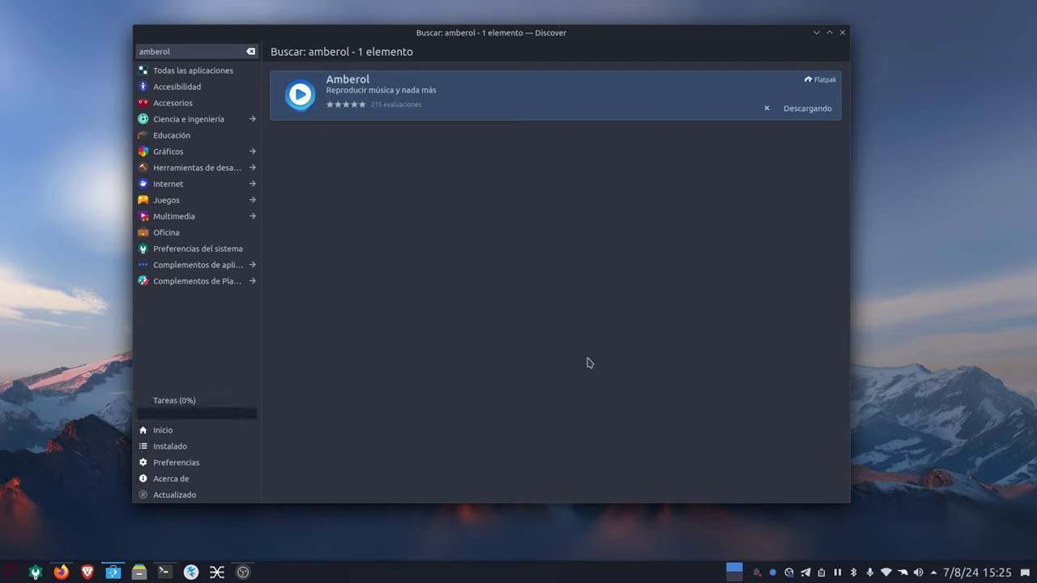